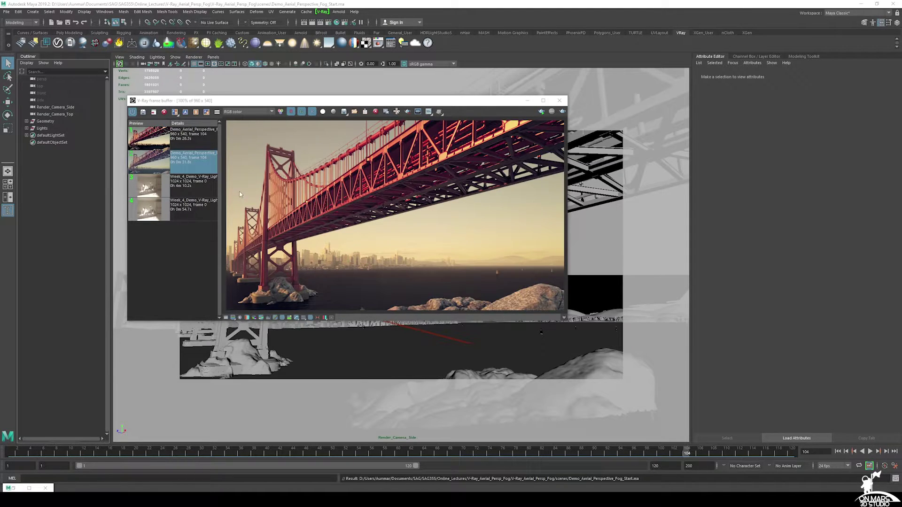
# - Flip between the two Demo_Aerial_Perspective history renders, ending on the darker-water one
pyautogui.click(194, 139)
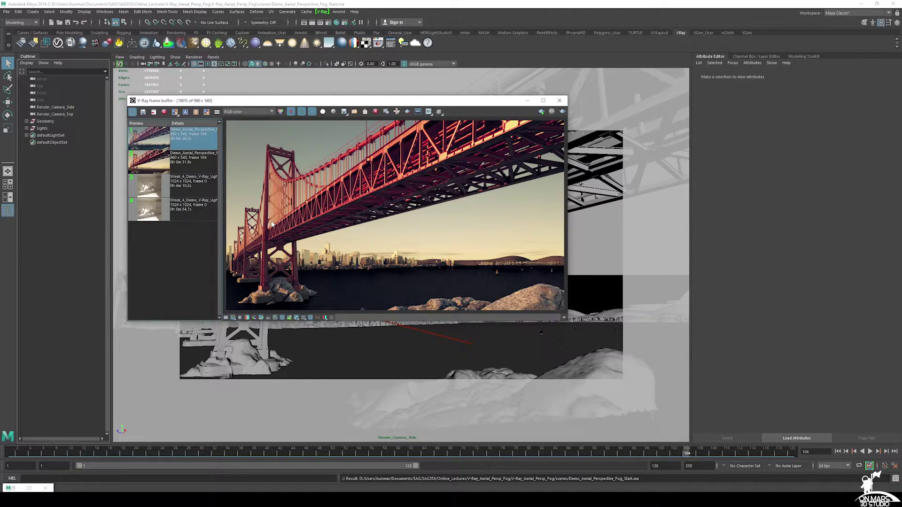
pyautogui.click(199, 165)
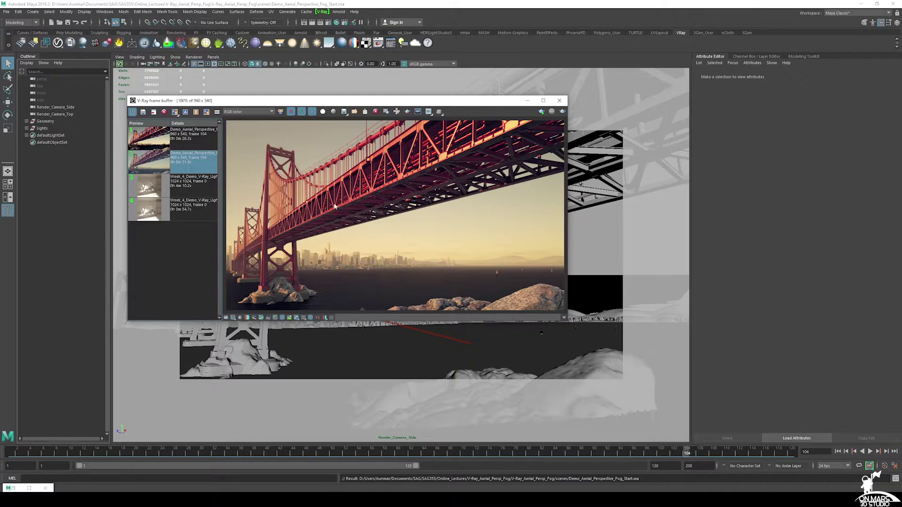
pyautogui.click(186, 140)
pyautogui.click(191, 164)
pyautogui.click(204, 133)
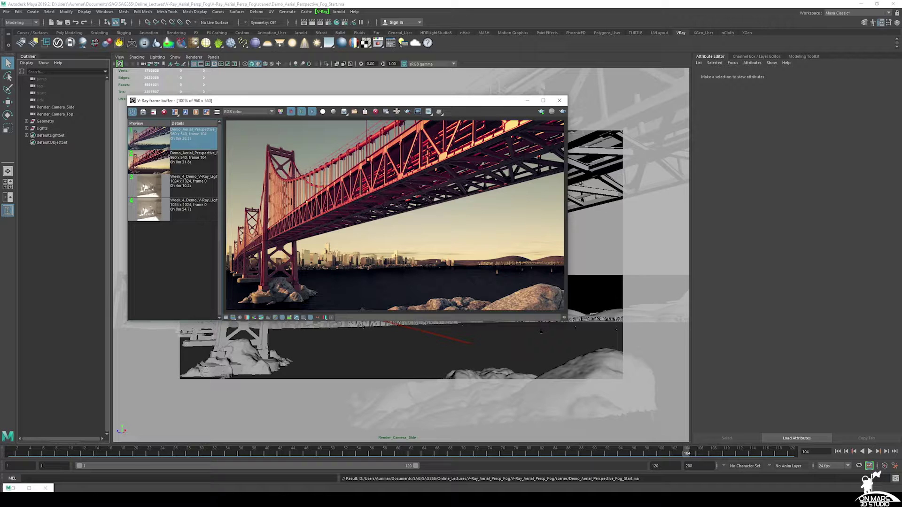
# - Enable Use environment volume in Render Settings Overrides and assign a new VRay Aerial Perspective node
pyautogui.click(541, 332)
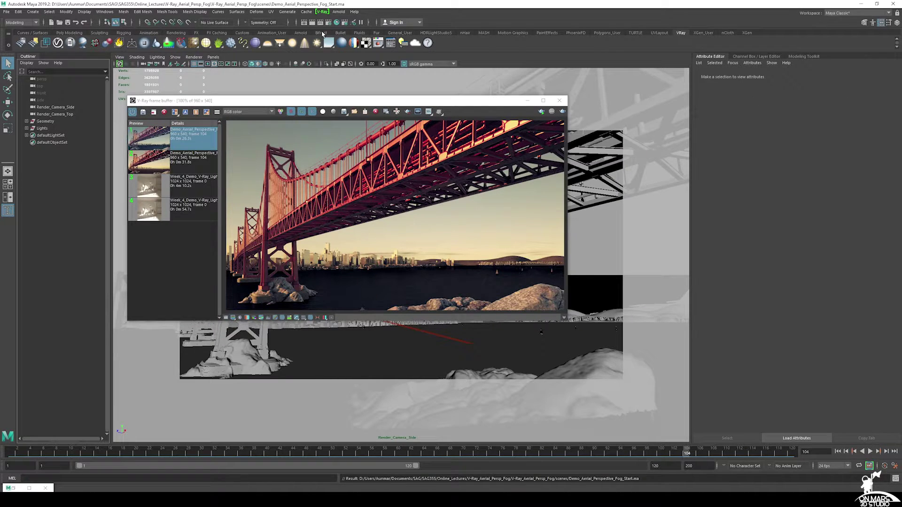
pyautogui.click(328, 23)
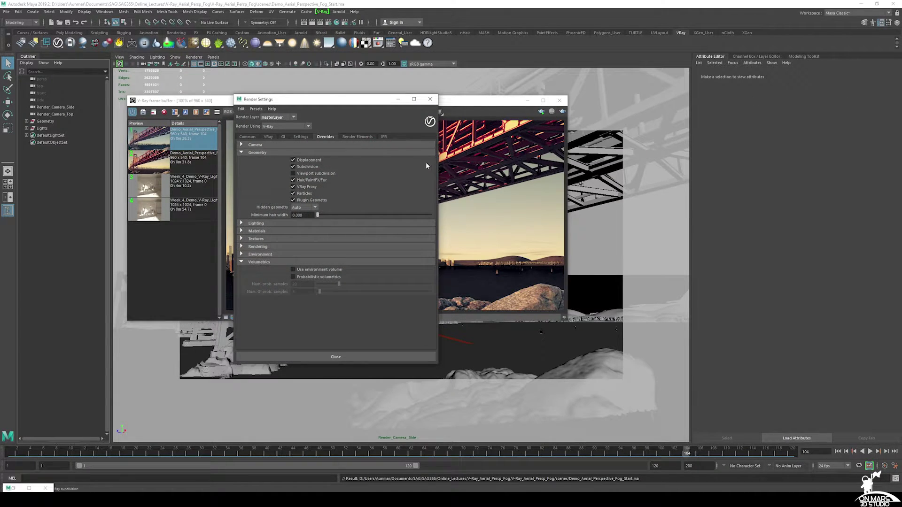
pyautogui.click(246, 137)
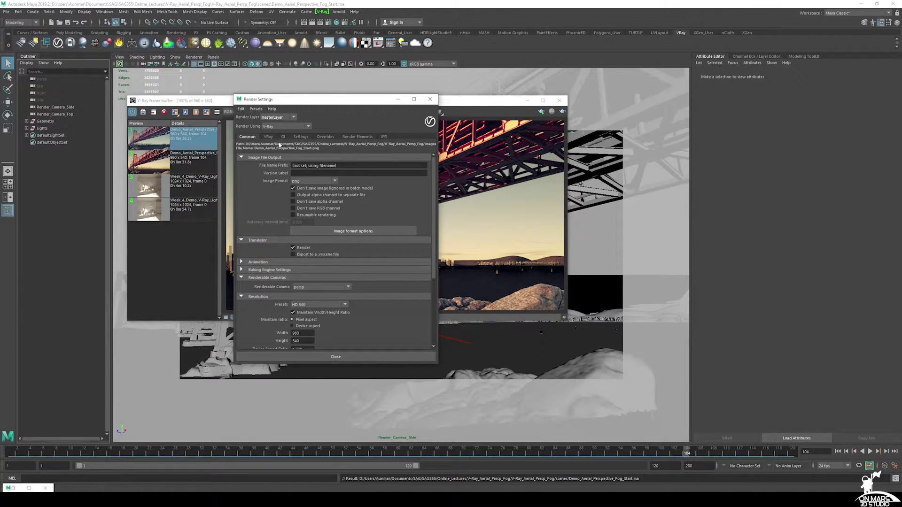
pyautogui.click(323, 137)
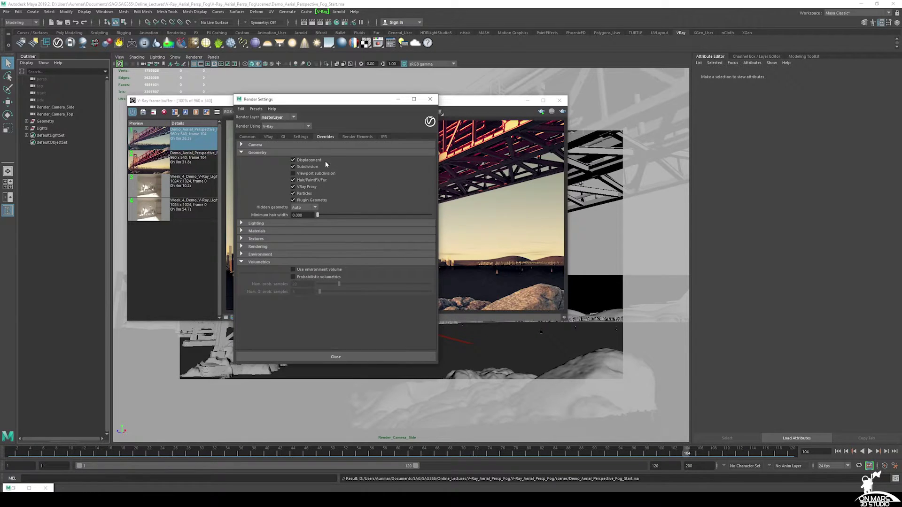
pyautogui.click(294, 270)
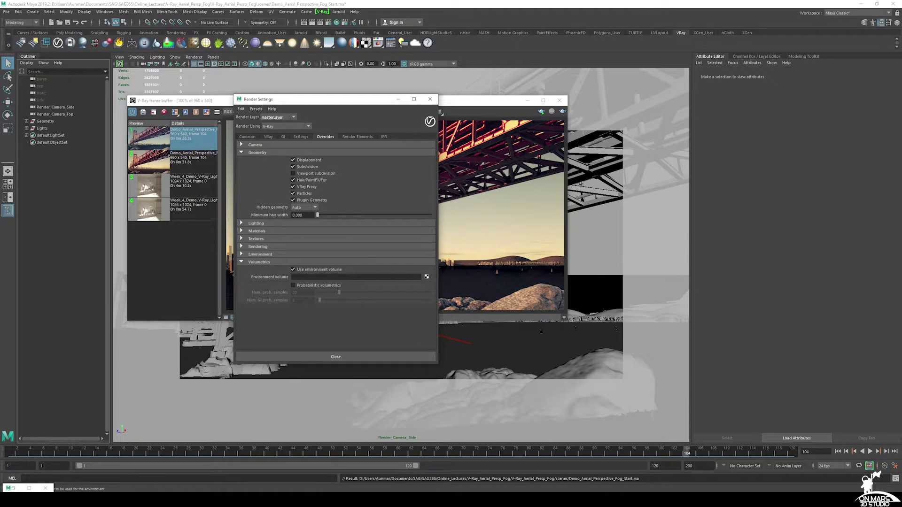
pyautogui.click(427, 277)
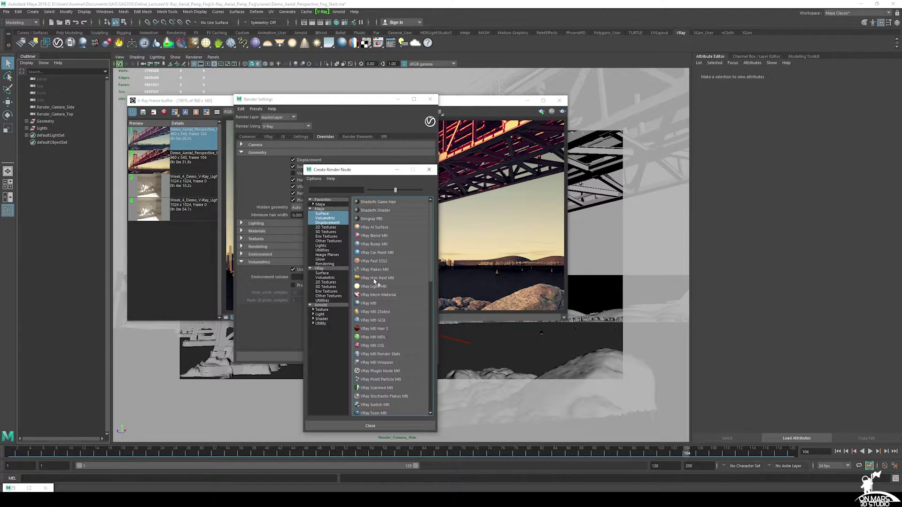
pyautogui.click(324, 278)
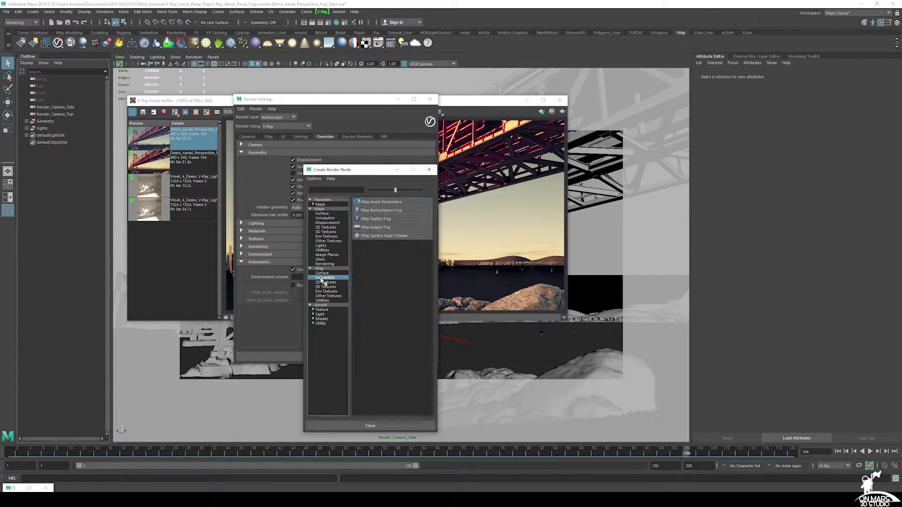
pyautogui.click(377, 202)
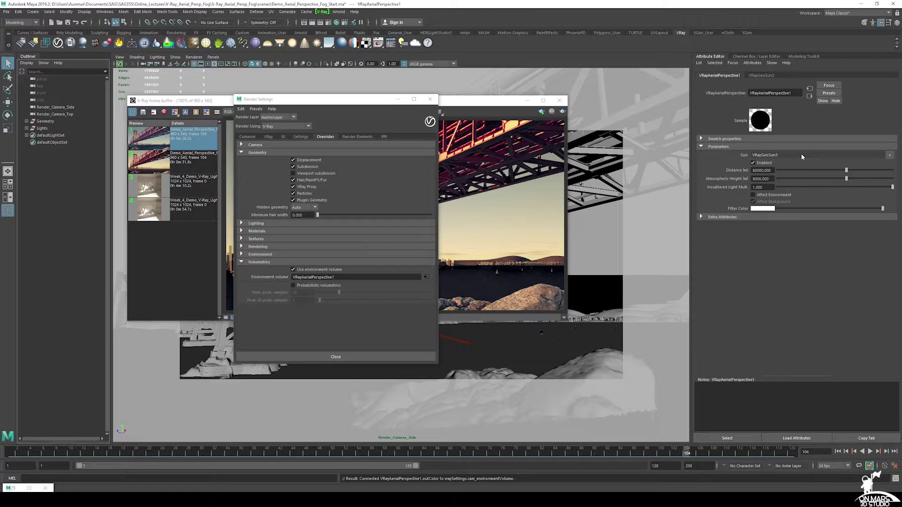
# - Bring the V-Ray Frame Buffer forward and start a new bridge render
pyautogui.click(559, 144)
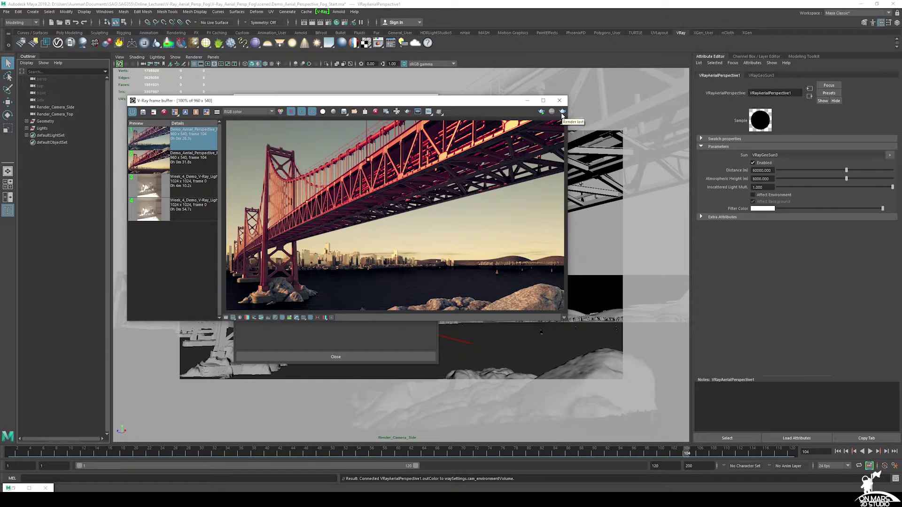
pyautogui.click(562, 115)
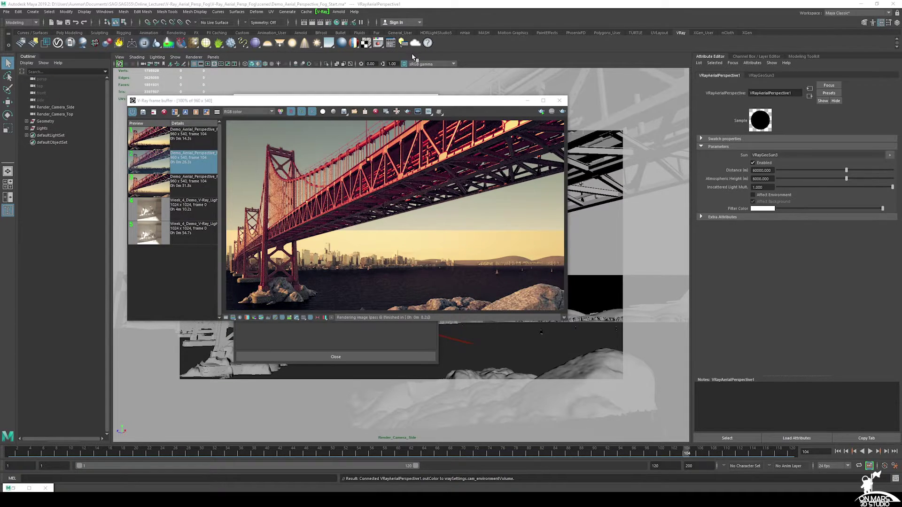
pyautogui.click(26, 128)
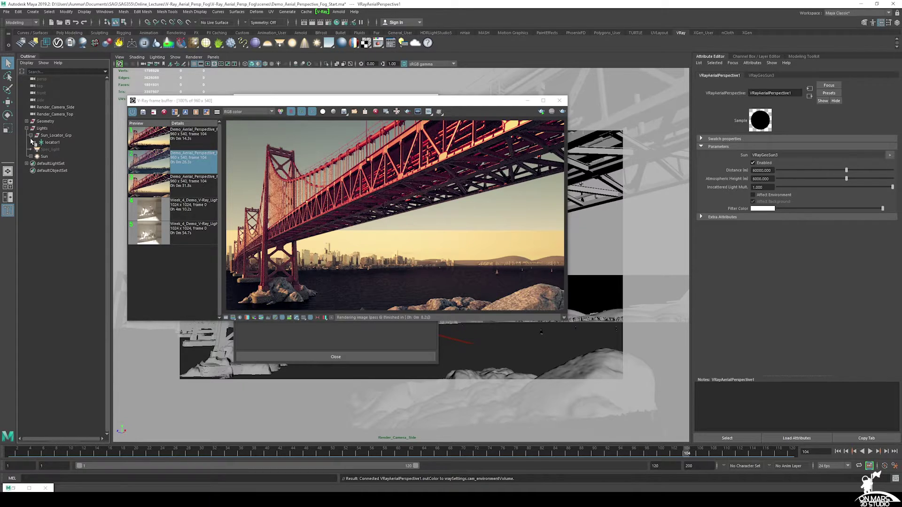
pyautogui.click(32, 156)
pyautogui.click(31, 157)
pyautogui.click(30, 156)
pyautogui.click(35, 164)
pyautogui.click(35, 164)
pyautogui.click(27, 129)
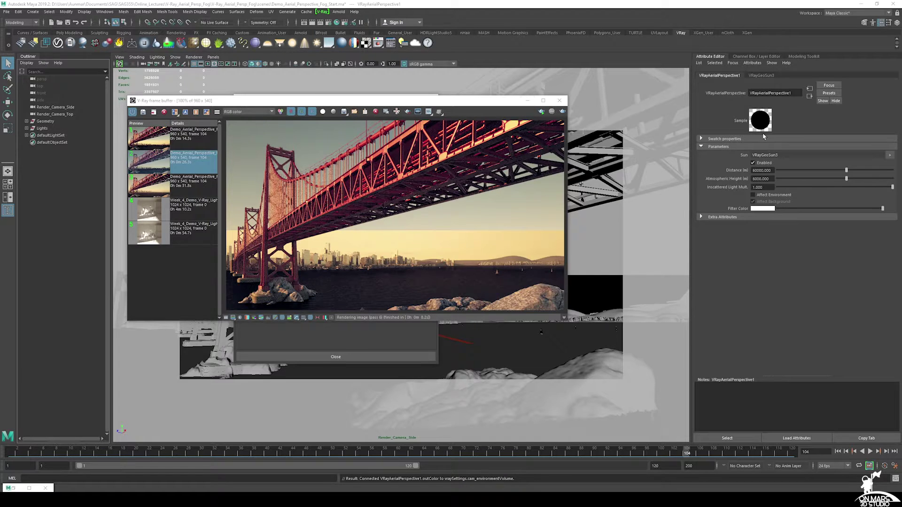
pyautogui.click(761, 171)
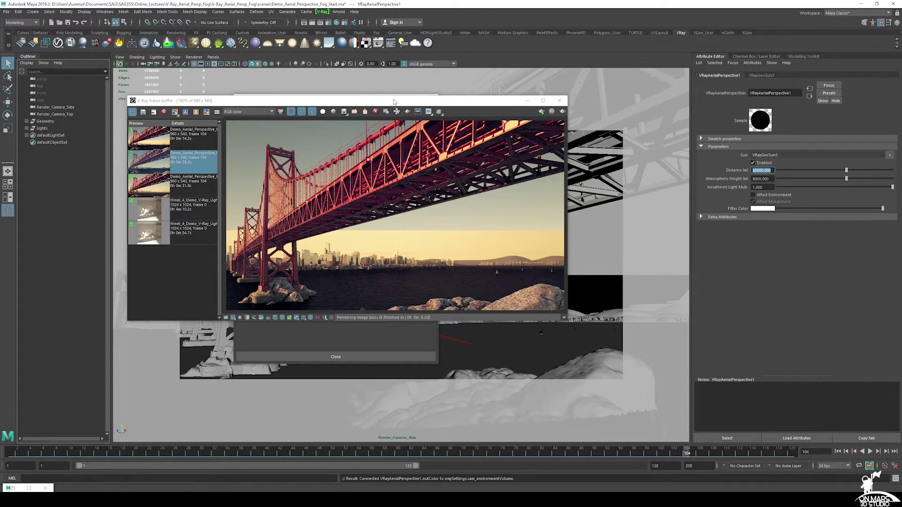
# - Close Render Settings, view the city through persp from above, and minimize the V-Ray Frame Buffer
pyautogui.moveTo(394, 101); pyautogui.dragTo(694, 170)
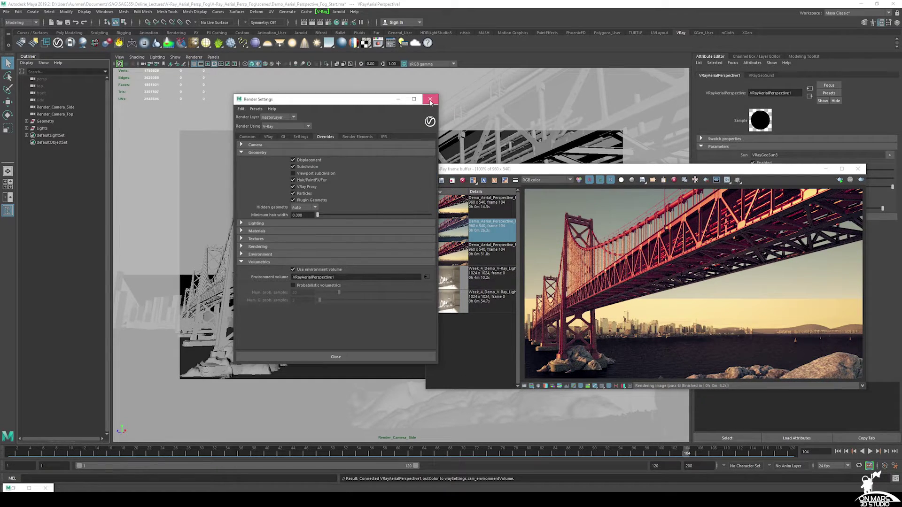
pyautogui.click(430, 98)
pyautogui.click(213, 56)
pyautogui.click(293, 79)
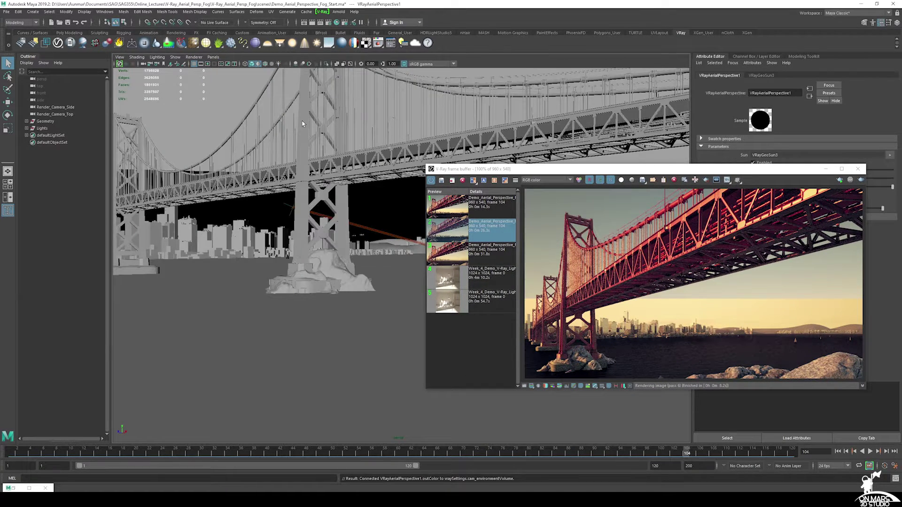
pyautogui.scroll(-3, 334, 208)
pyautogui.scroll(-1, 334, 208)
pyautogui.keyDown('alt'); pyautogui.moveTo(311, 212); pyautogui.dragTo(310, 214); pyautogui.keyUp('alt')
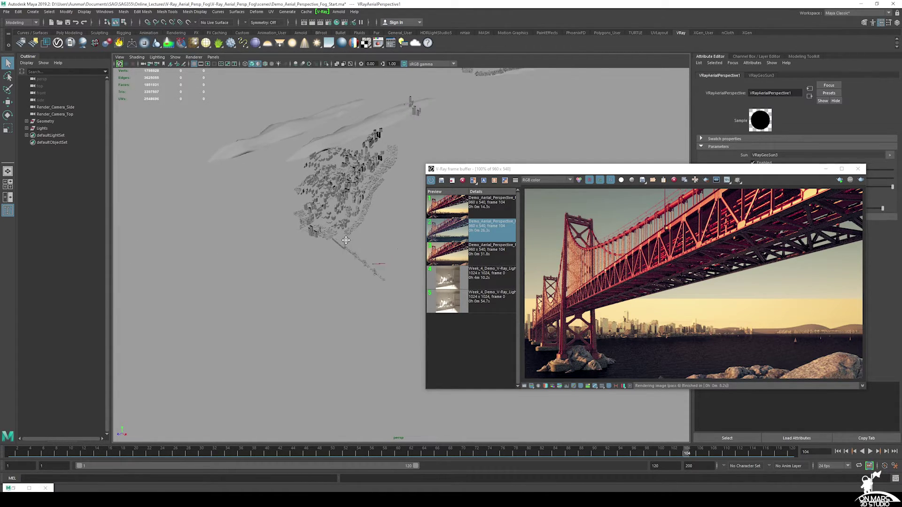
pyautogui.scroll(2, 311, 214)
pyautogui.moveTo(834, 170); pyautogui.dragTo(606, 193)
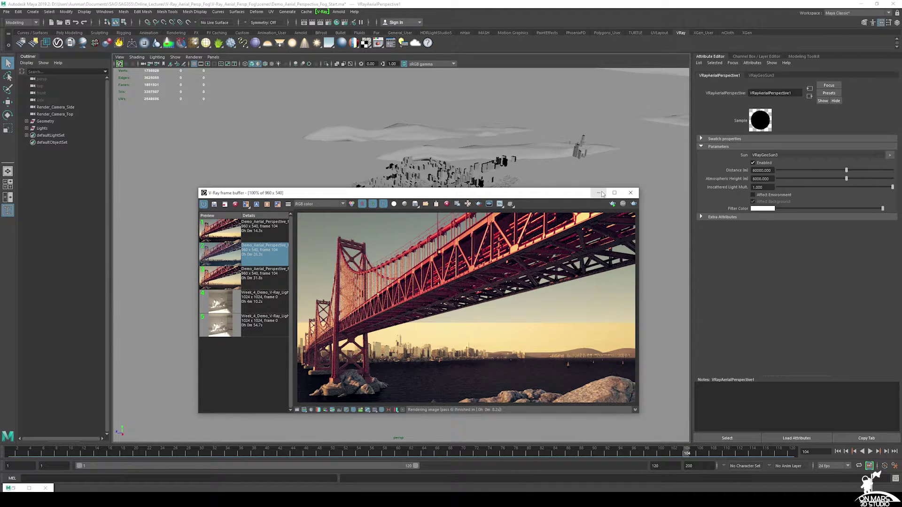
pyautogui.click(599, 193)
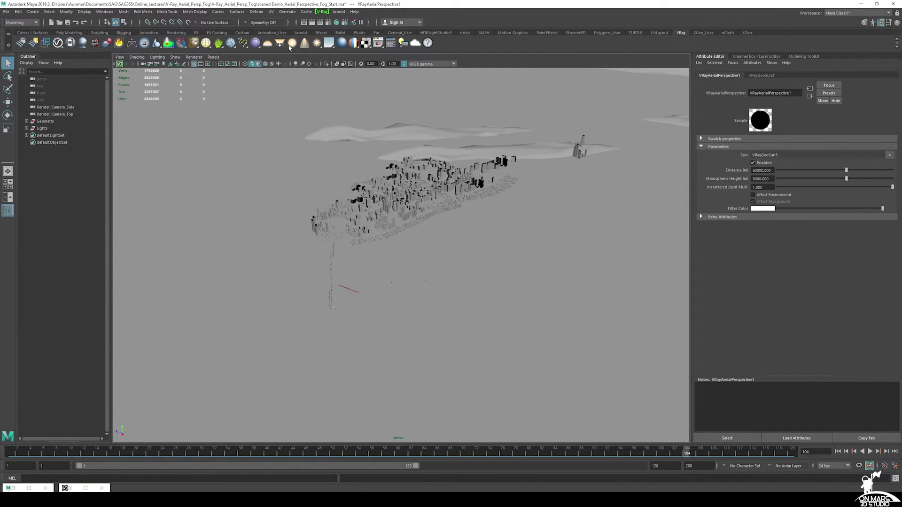
# - Create polygon cube pCube1 and set its polyCube1 Height to 500 in the Channel Box
pyautogui.click(32, 12)
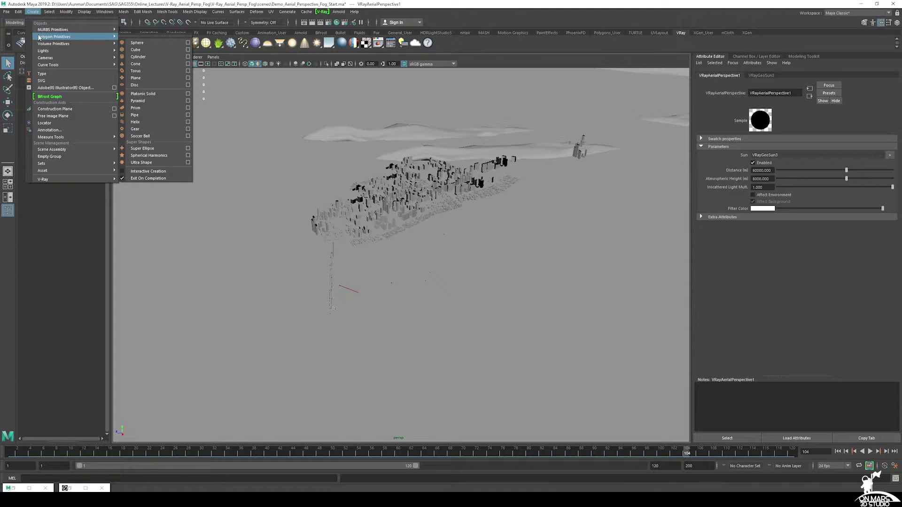
pyautogui.moveTo(54, 36)
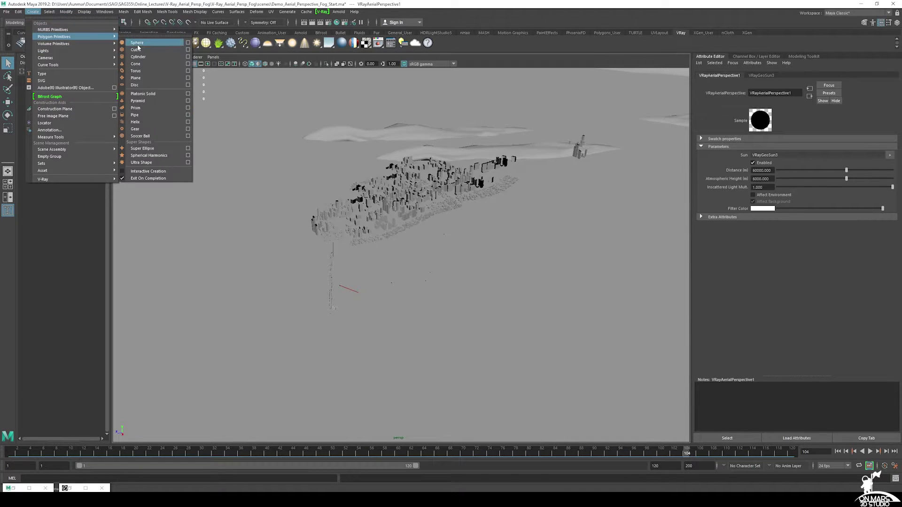
pyautogui.click(149, 50)
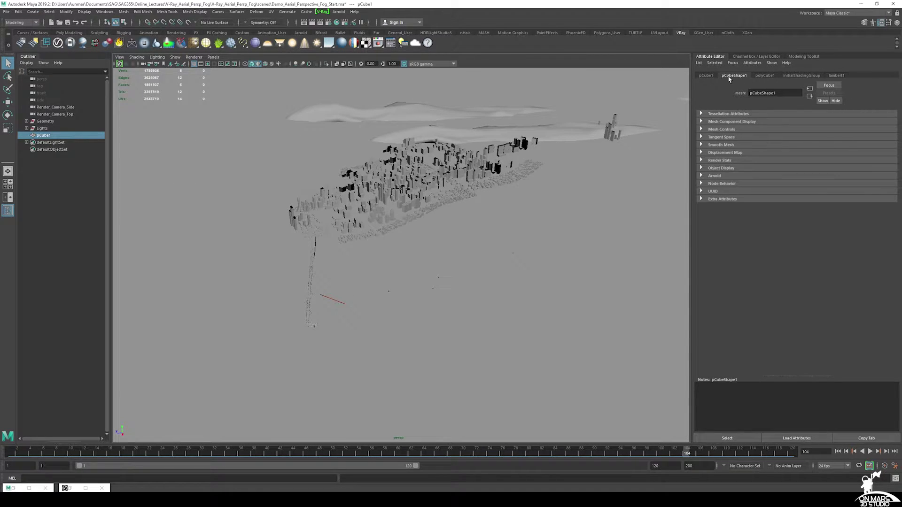
pyautogui.click(754, 56)
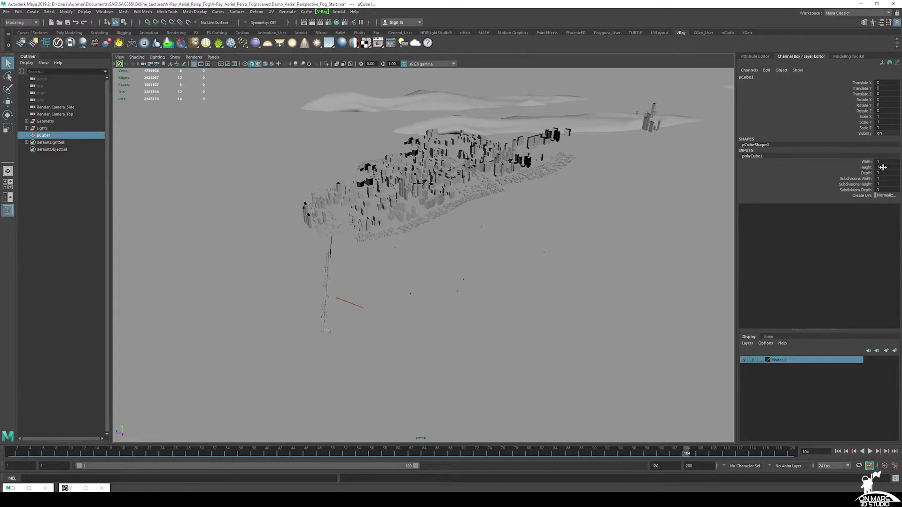
pyautogui.doubleClick(882, 167)
pyautogui.write('00')
pyautogui.press('Return')
pyautogui.doubleClick(883, 173)
pyautogui.write('500')
pyautogui.press('Return')
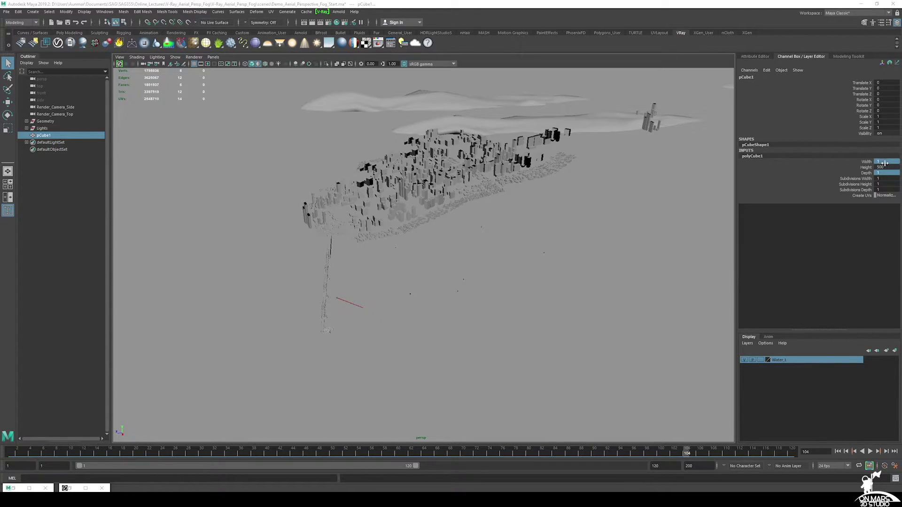
pyautogui.click(105, 12)
pyautogui.moveTo(126, 79)
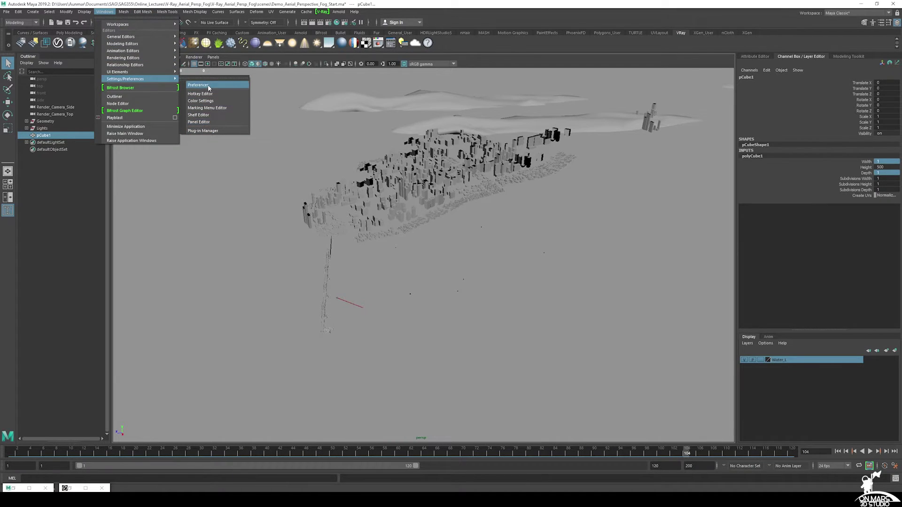
pyautogui.click(210, 84)
pyautogui.click(152, 155)
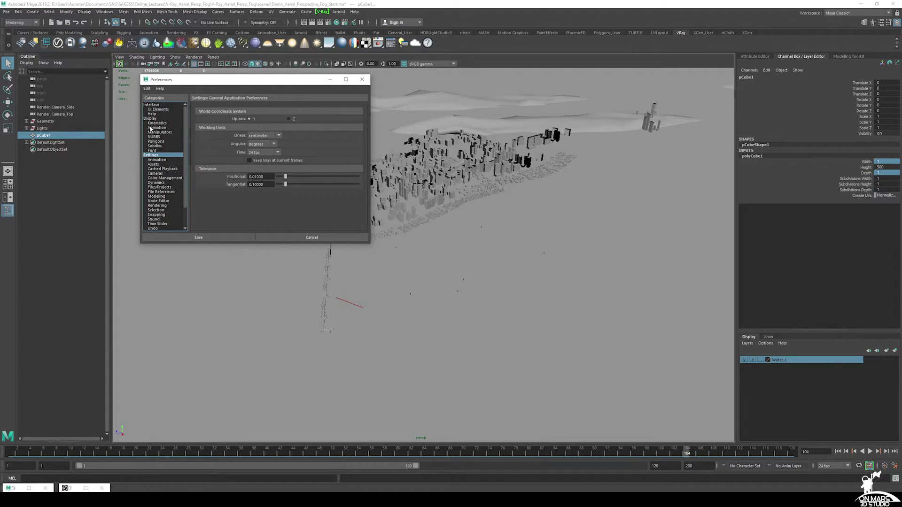
pyautogui.click(328, 25)
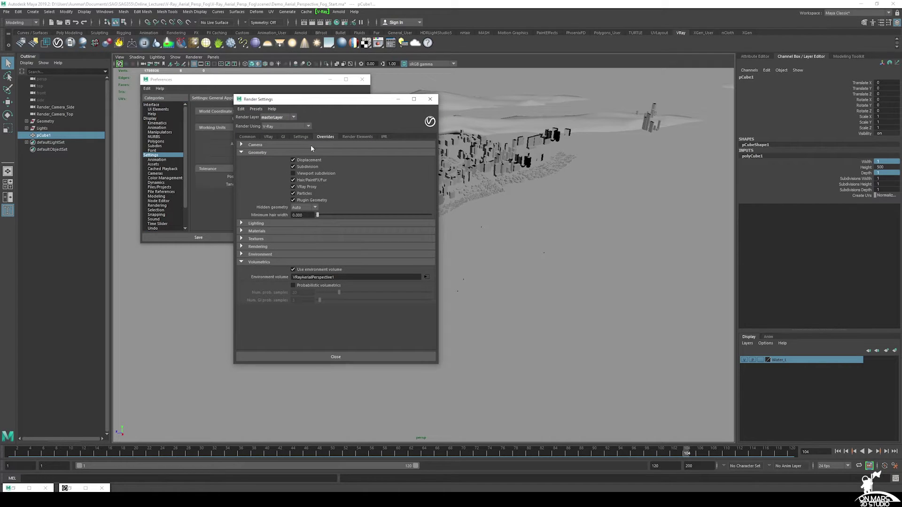
pyautogui.click(426, 279)
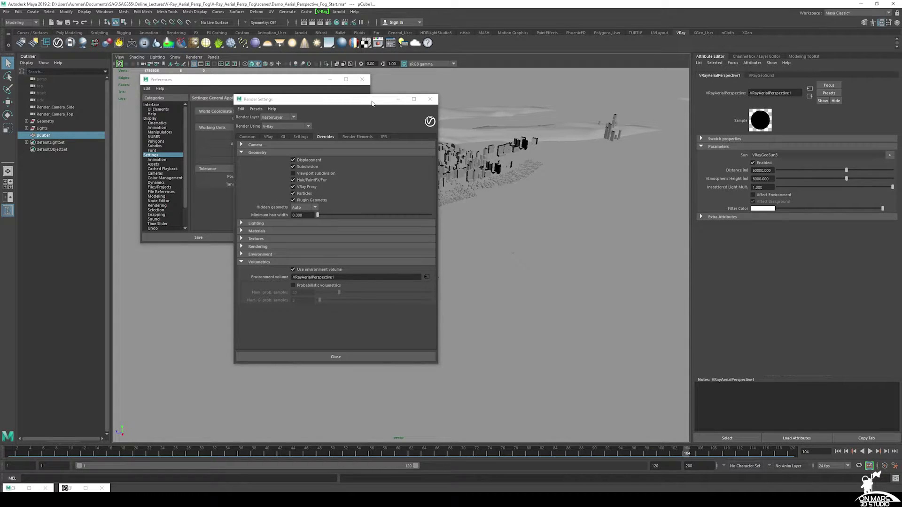
pyautogui.moveTo(423, 100); pyautogui.dragTo(493, 162)
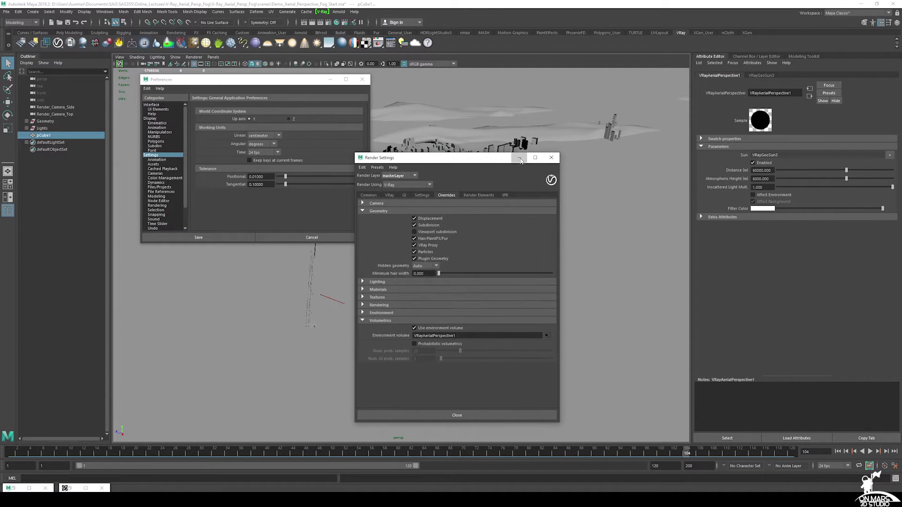
pyautogui.click(520, 156)
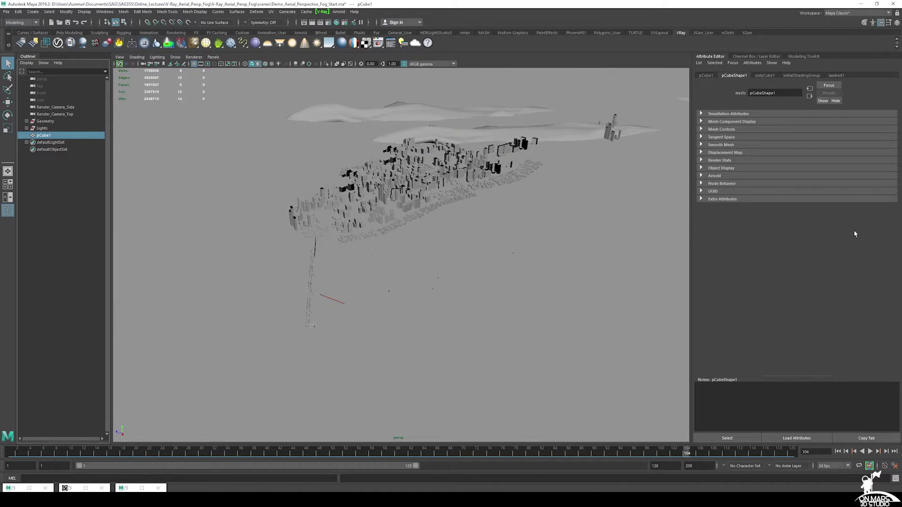
# - Set pCube1's Width and Depth to 1000000 together in the Channel Box
pyautogui.click(750, 56)
pyautogui.click(744, 154)
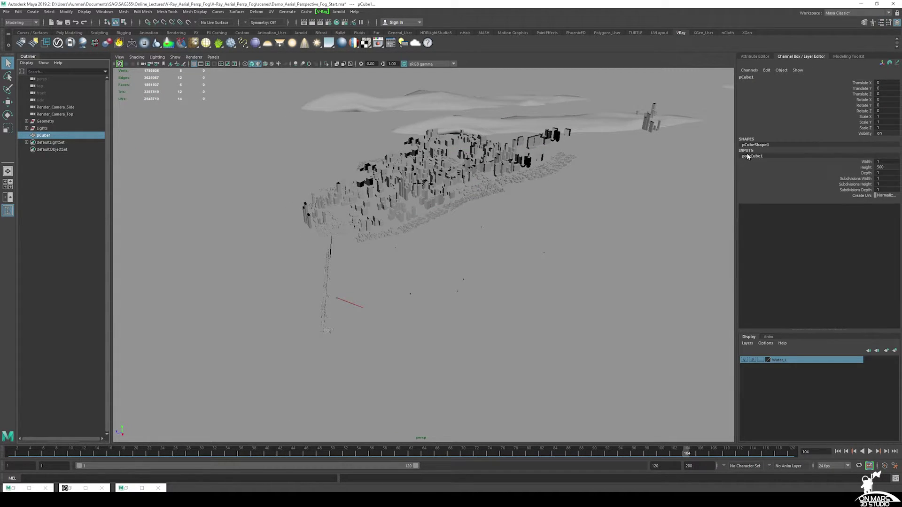
pyautogui.click(887, 161)
pyautogui.keyDown('ctrl'); pyautogui.click(887, 173); pyautogui.keyUp('ctrl')
pyautogui.doubleClick(887, 173)
pyautogui.press('Return')
pyautogui.press('Return')
pyautogui.scroll(-5, 395, 258)
pyautogui.scroll(3, 478, 243)
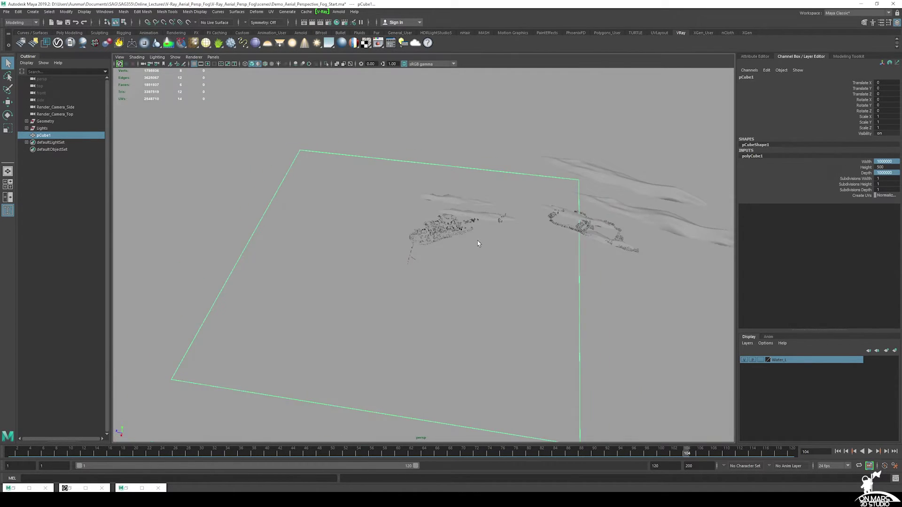
pyautogui.moveTo(477, 240)
pyautogui.keyDown('alt'); pyautogui.mouseDown()
pyautogui.moveTo(517, 220)
pyautogui.moveTo(414, 243)
pyautogui.moveTo(448, 233)
pyautogui.mouseUp(); pyautogui.keyUp('alt')
# - Set the slab's Height to 1000 and view it over the city
pyautogui.press('w')
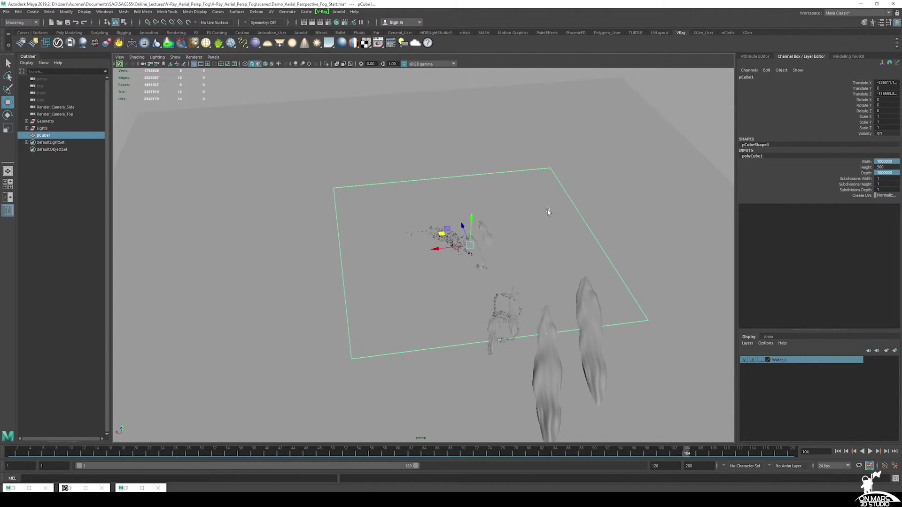
pyautogui.click(879, 168)
pyautogui.write('1000')
pyautogui.press('Return')
pyautogui.moveTo(504, 260)
pyautogui.keyDown('alt'); pyautogui.mouseDown()
pyautogui.moveTo(527, 251)
pyautogui.moveTo(433, 241)
pyautogui.mouseUp(); pyautogui.keyUp('alt')
pyautogui.scroll(-5, 527, 251)
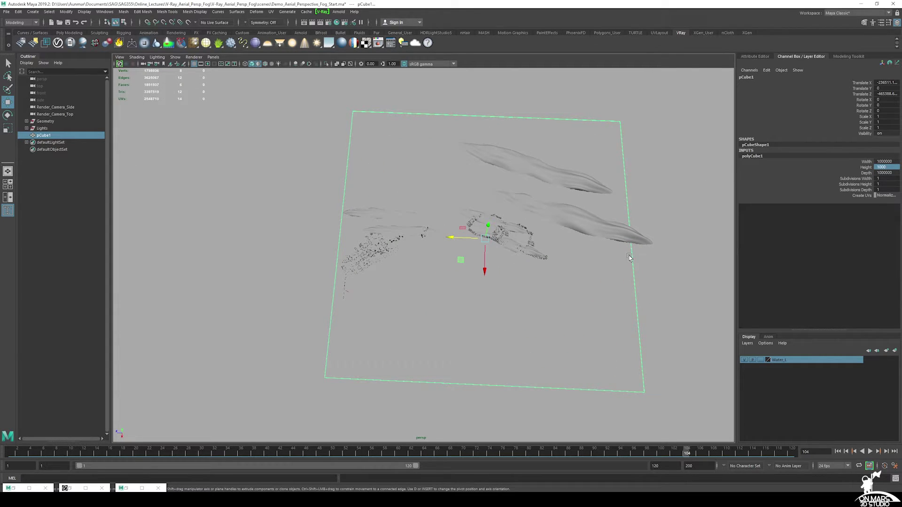
# - Delete the slab and look through Render_Camera_Side at the bridge
pyautogui.press('Delete')
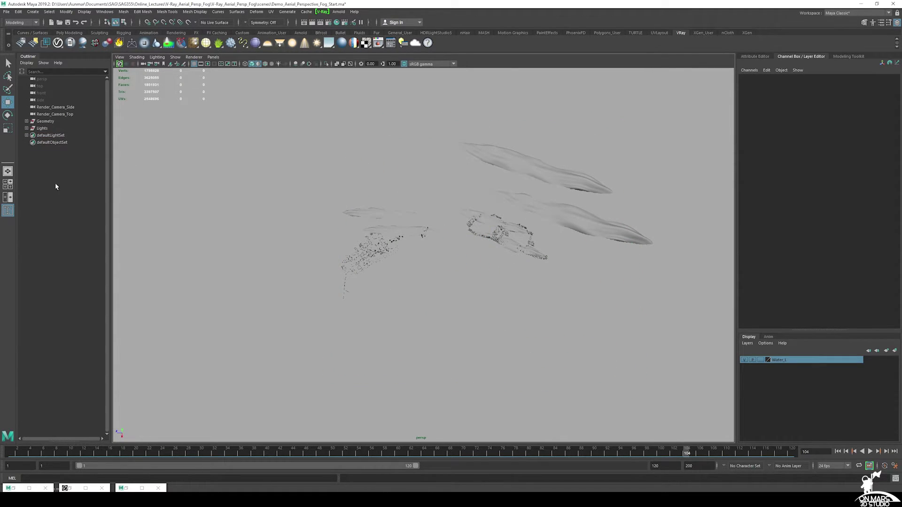
pyautogui.click(212, 57)
pyautogui.moveTo(226, 64)
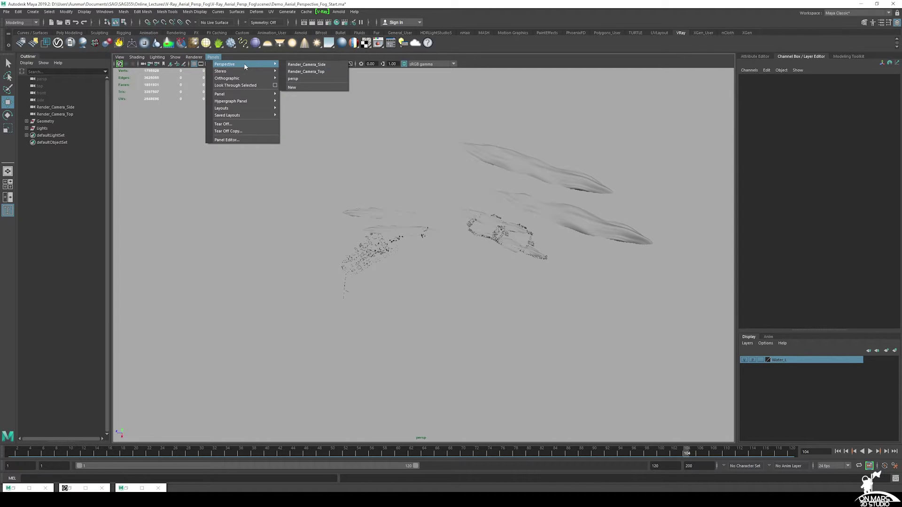
pyautogui.click(309, 65)
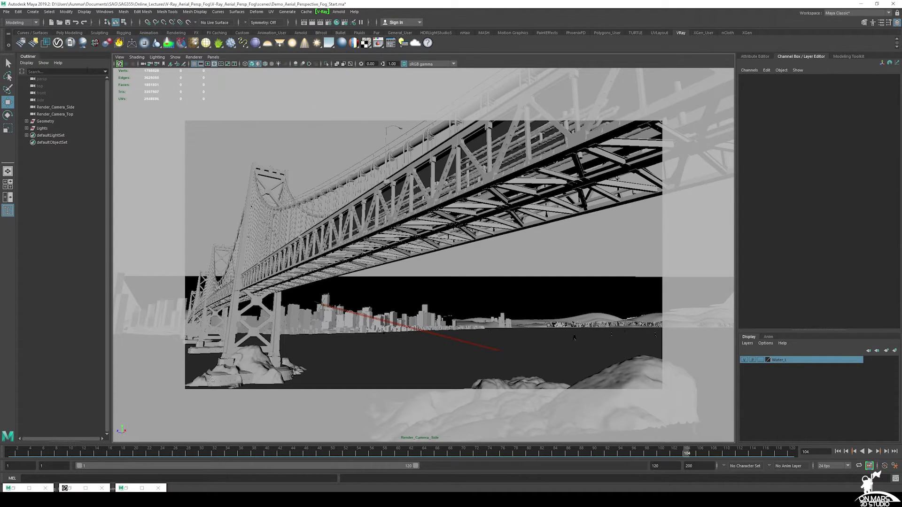
pyautogui.click(214, 57)
pyautogui.moveTo(225, 64)
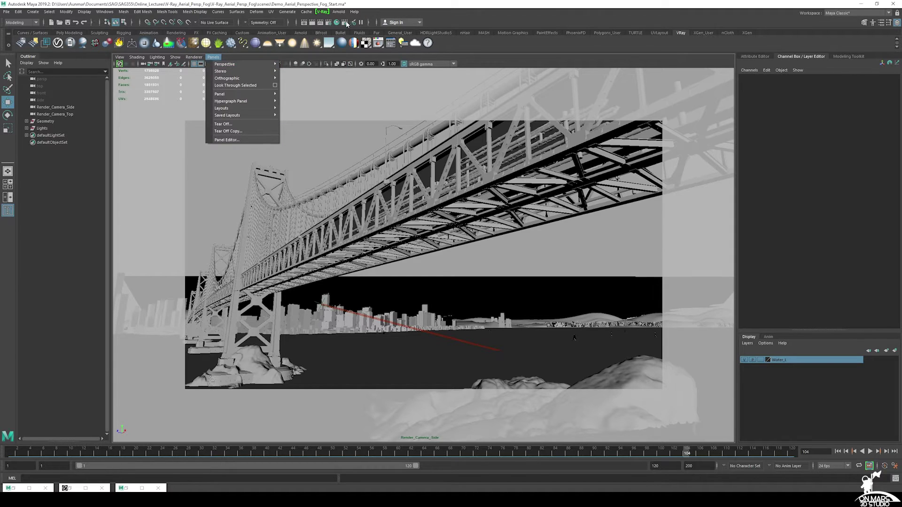
# - Set the VRayAerialPerspective1 fog distance to 10000 in Render Settings
pyautogui.click(330, 24)
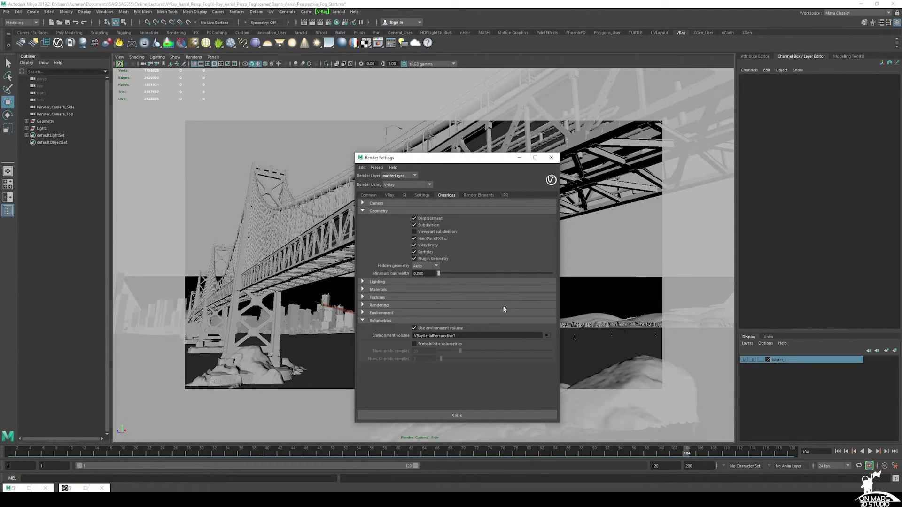
pyautogui.click(548, 336)
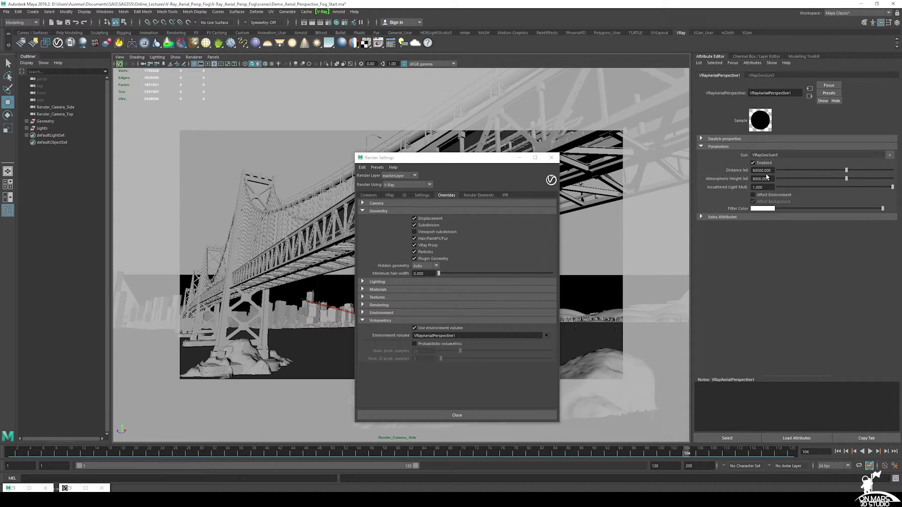
pyautogui.doubleClick(760, 170)
pyautogui.write('10000.000')
pyautogui.press('Return')
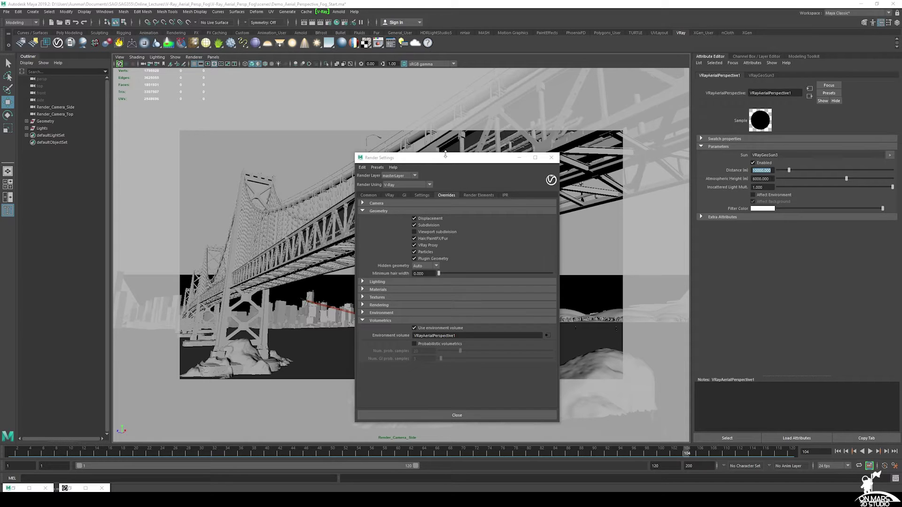
pyautogui.moveTo(445, 157); pyautogui.dragTo(374, 141)
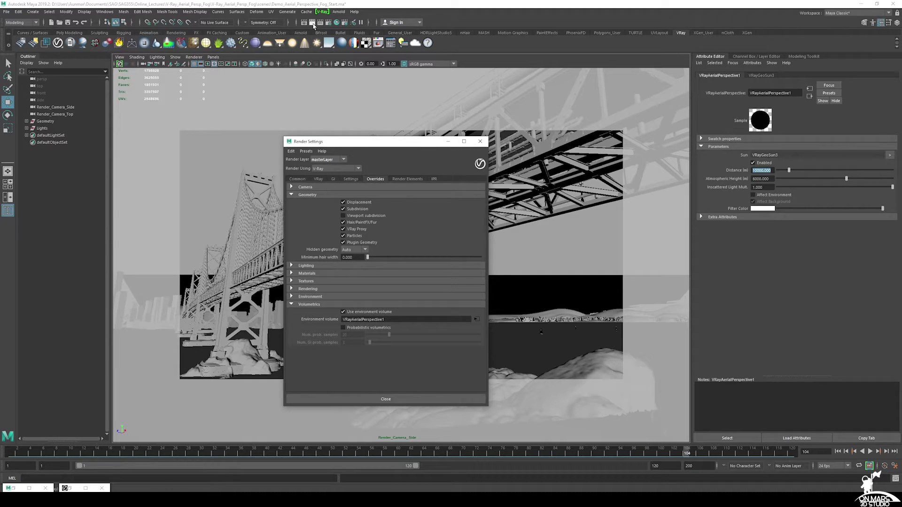
# - Render the side camera view, save it to history, and compare with the previous render
pyautogui.click(313, 22)
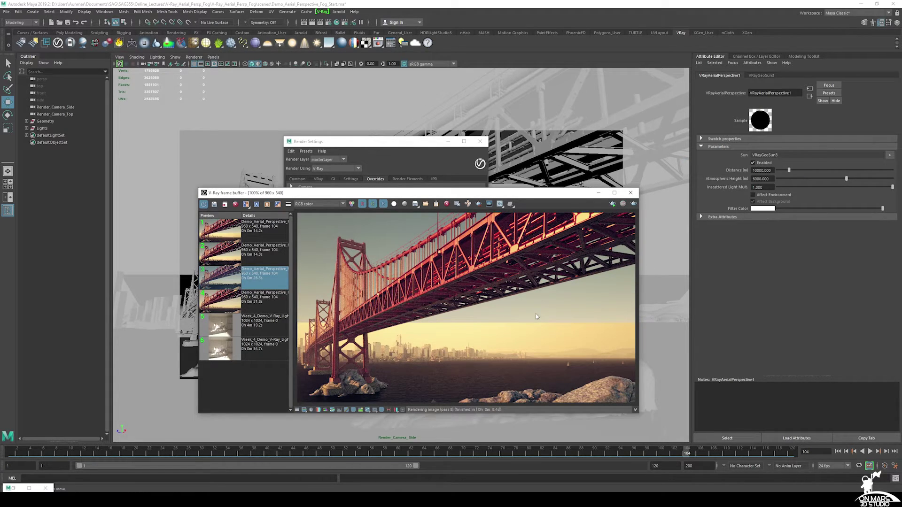
pyautogui.press('Escape')
pyautogui.click(253, 256)
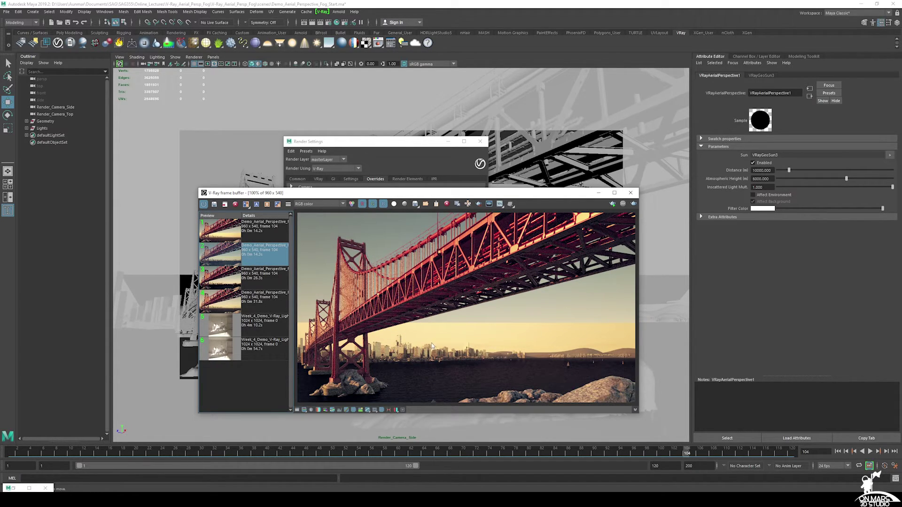
pyautogui.click(249, 232)
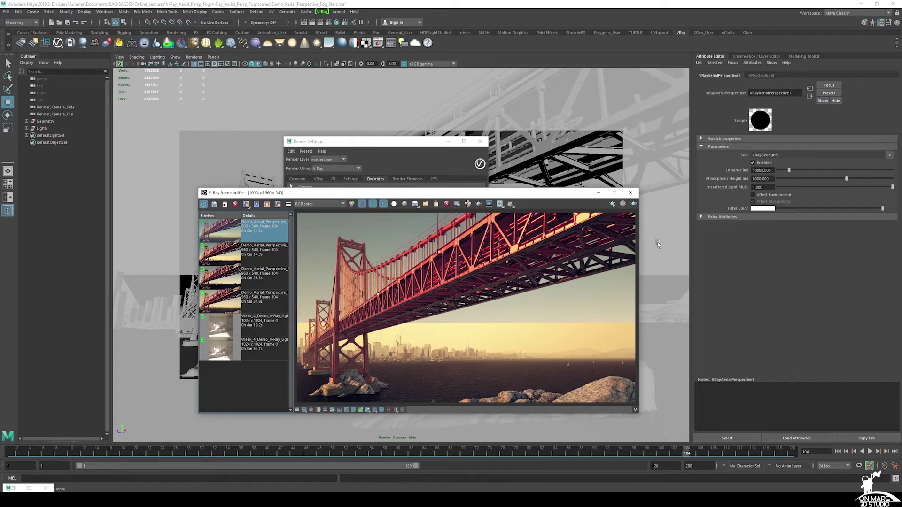
# - Set fog Atmospheric Height to 500, enable Affect Environment, and re-render the bridge
pyautogui.click(764, 178)
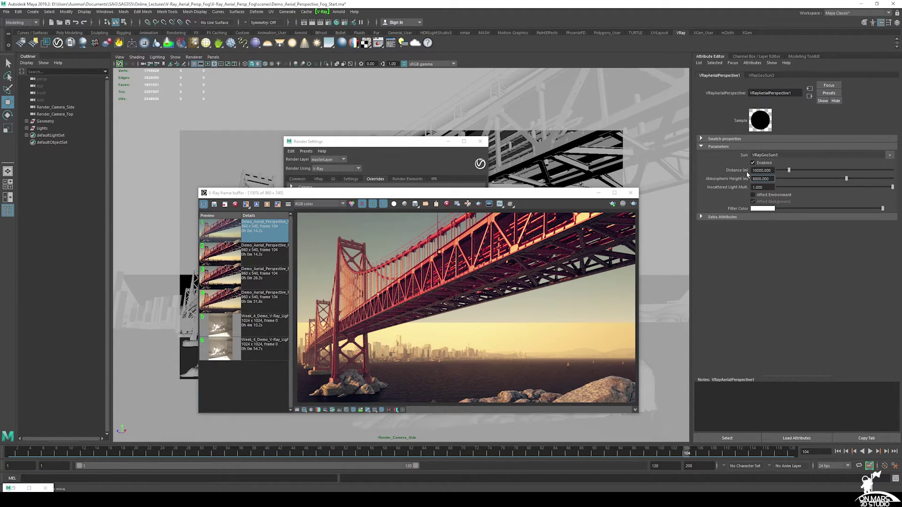
pyautogui.write('500')
pyautogui.press('Return')
pyautogui.click(634, 204)
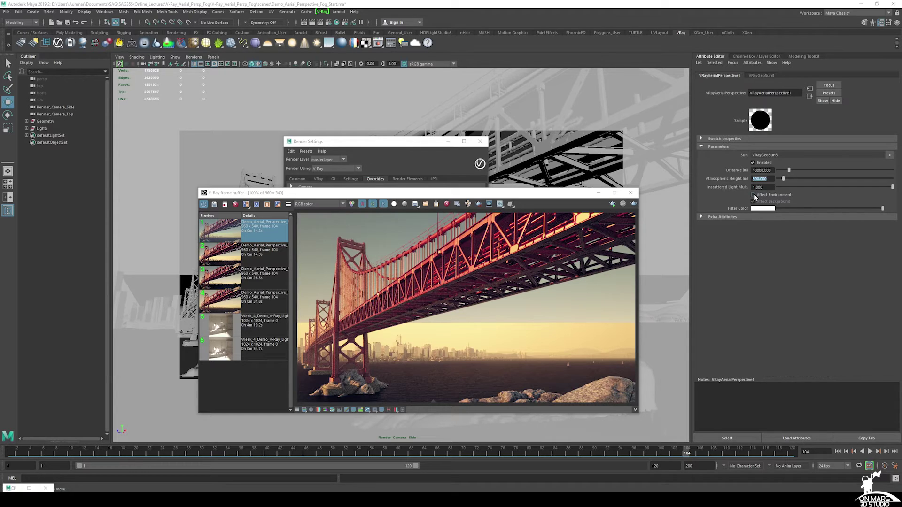
pyautogui.click(753, 195)
pyautogui.click(634, 205)
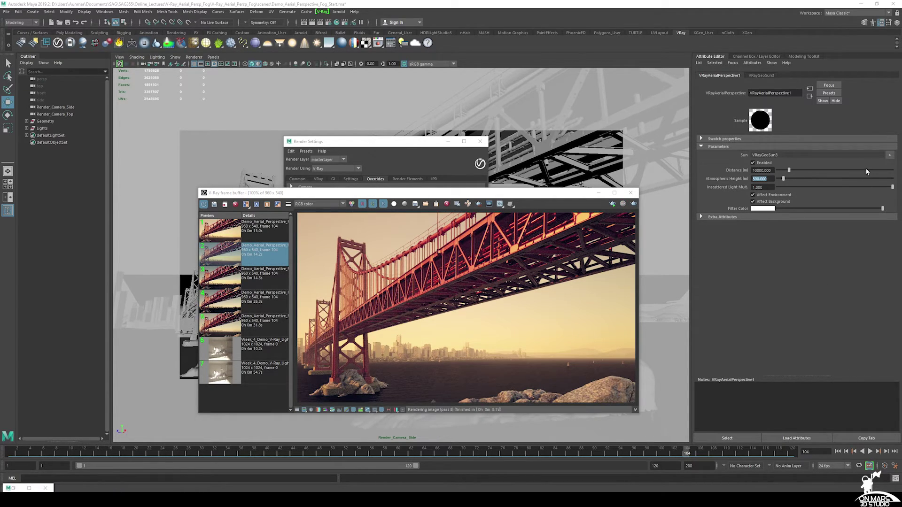
# - Render the bridge with fog distance 9000 and atmospheric height 250, then switch to Chrome's docs
pyautogui.hotkey('shift', 'Tab')
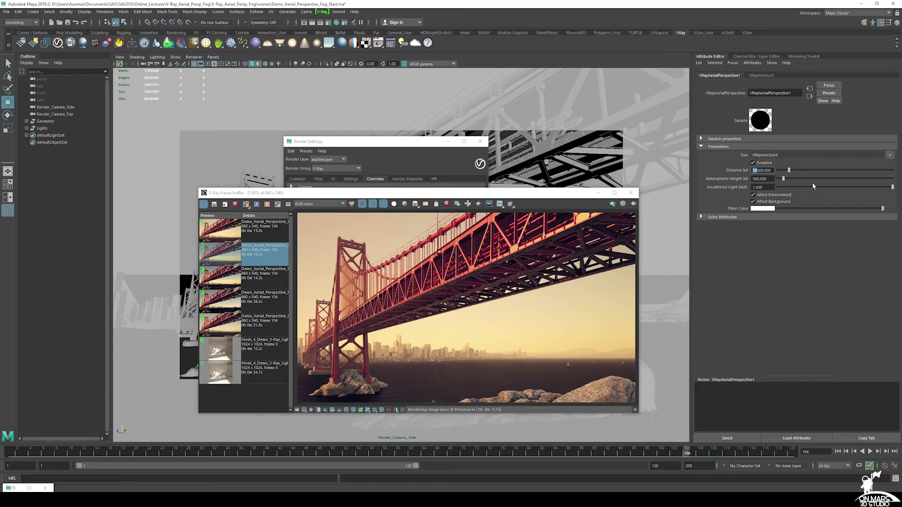
pyautogui.write('8000.000')
pyautogui.press('Return')
pyautogui.press('Tab')
pyautogui.write('250')
pyautogui.press('Return')
pyautogui.click(633, 204)
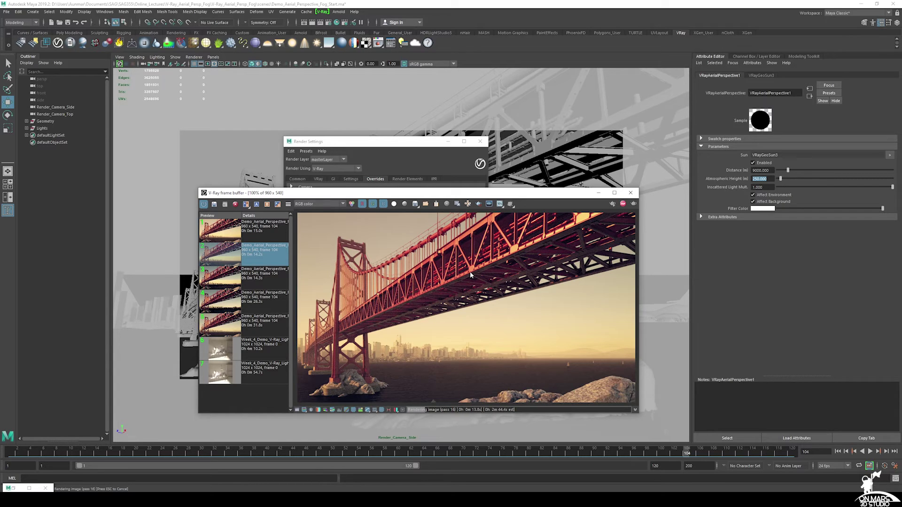
pyautogui.moveTo(268, 488)
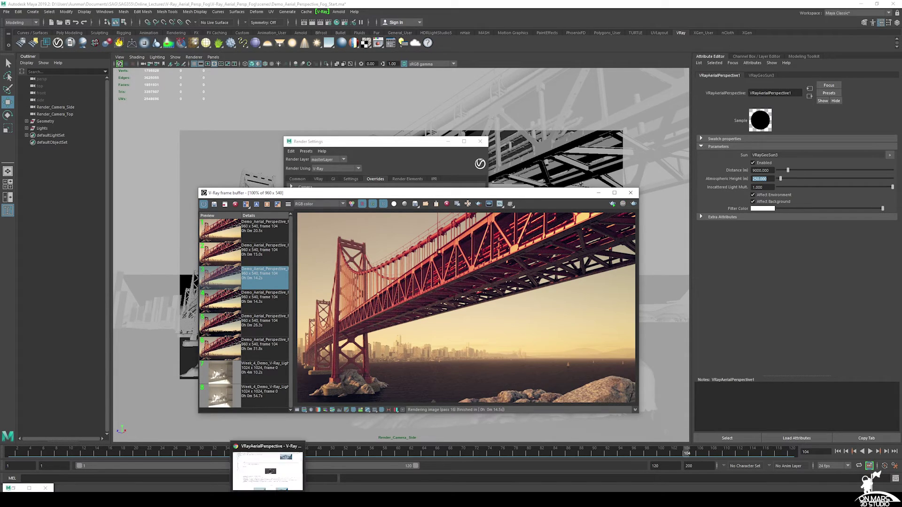
pyautogui.click(267, 471)
pyautogui.scroll(2, 323, 258)
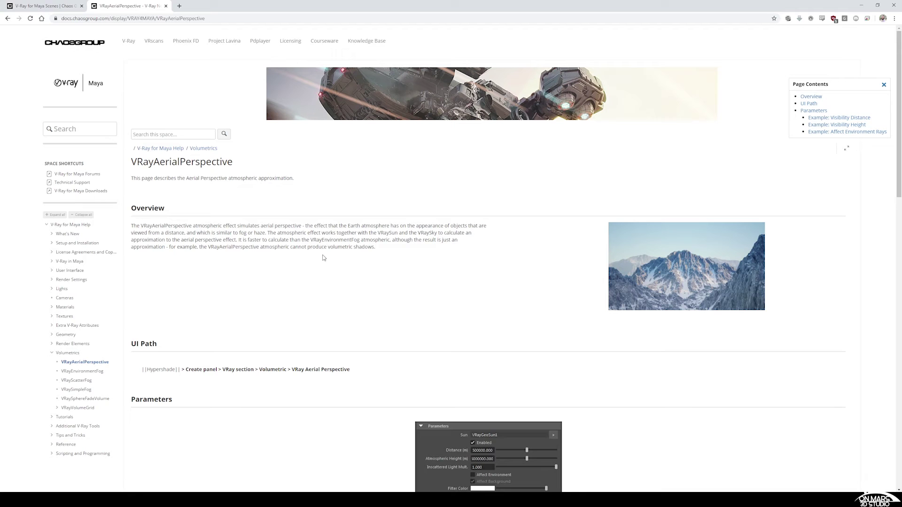
pyautogui.scroll(-4, 210, 226)
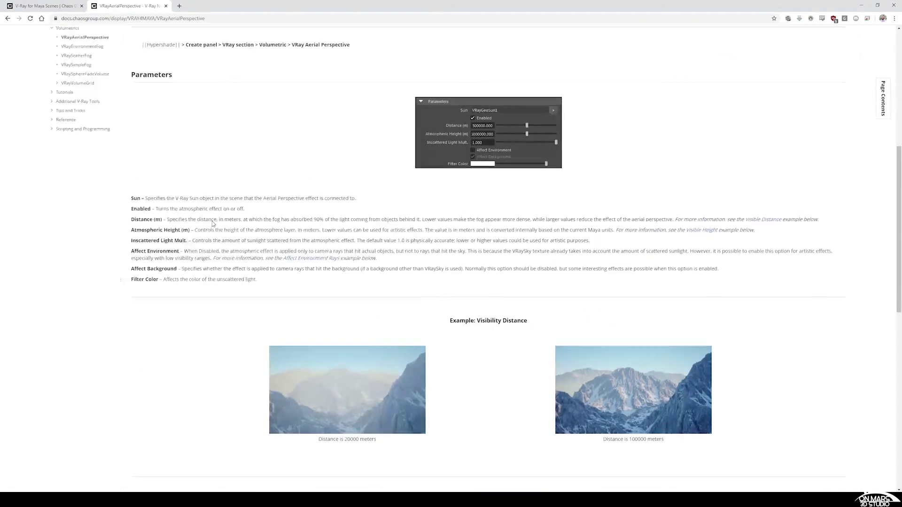
pyautogui.scroll(-3, 213, 223)
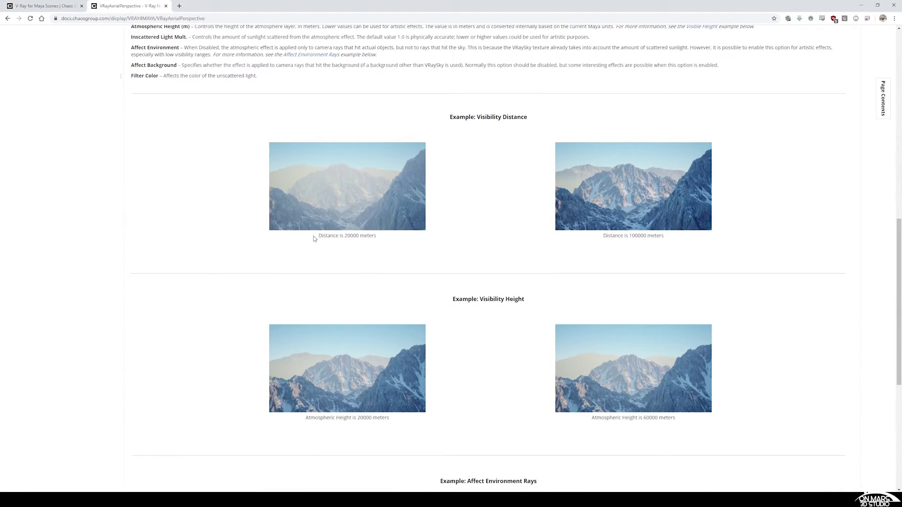
# - Read the VRayAerialPerspective examples (20000 m, 100000 m distance, 60000 height), then return to Maya
pyautogui.moveTo(318, 236); pyautogui.dragTo(392, 242)
pyautogui.click(383, 238)
pyautogui.moveTo(603, 238); pyautogui.dragTo(666, 237)
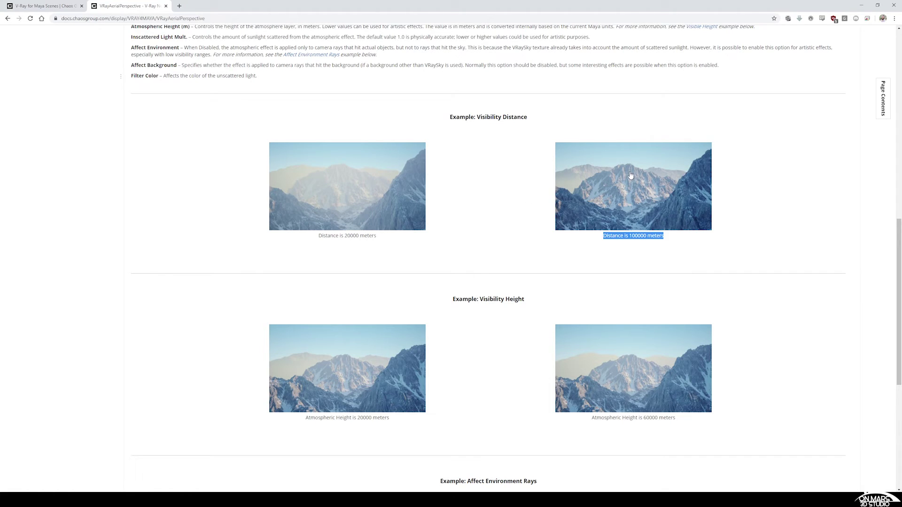
pyautogui.scroll(-1, 459, 265)
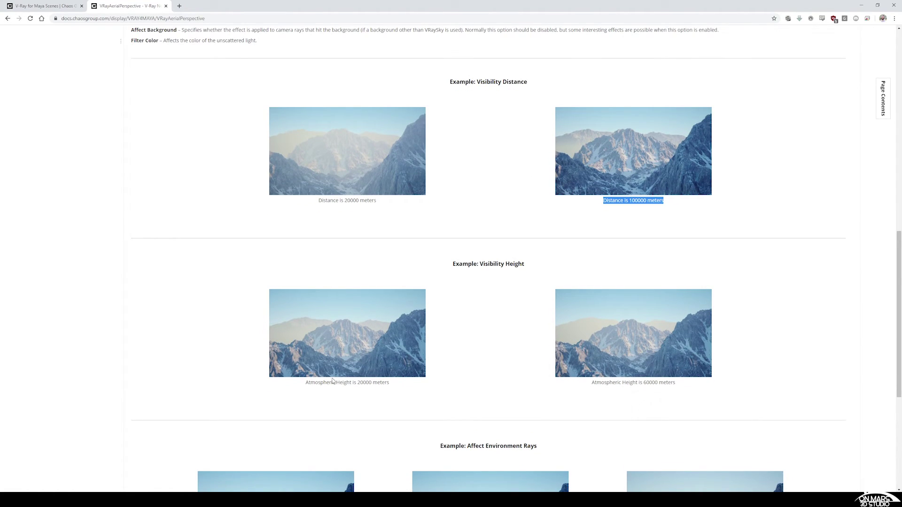
pyautogui.scroll(-2, 370, 383)
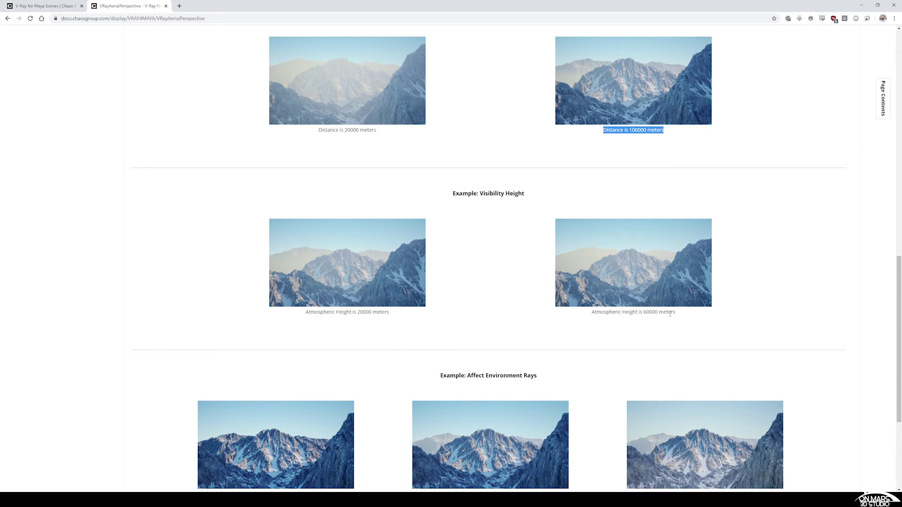
pyautogui.moveTo(644, 311); pyautogui.dragTo(666, 312)
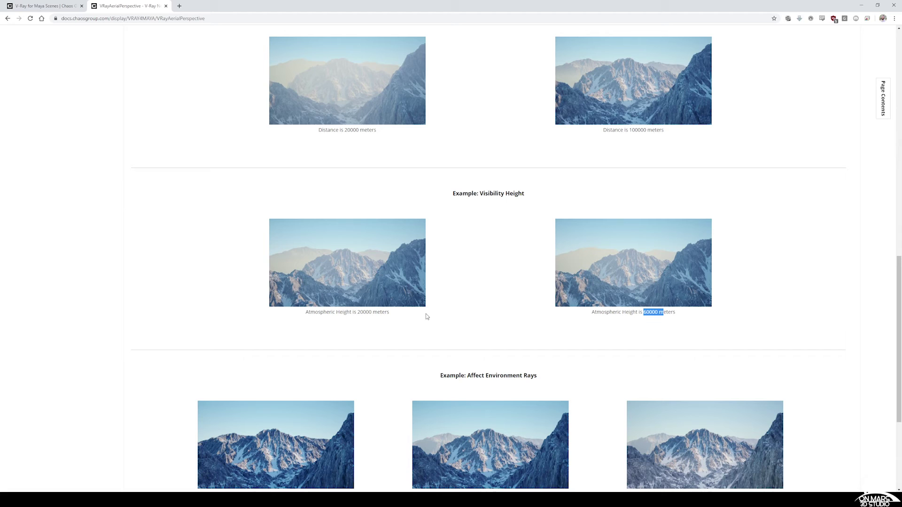
pyautogui.scroll(-3, 428, 317)
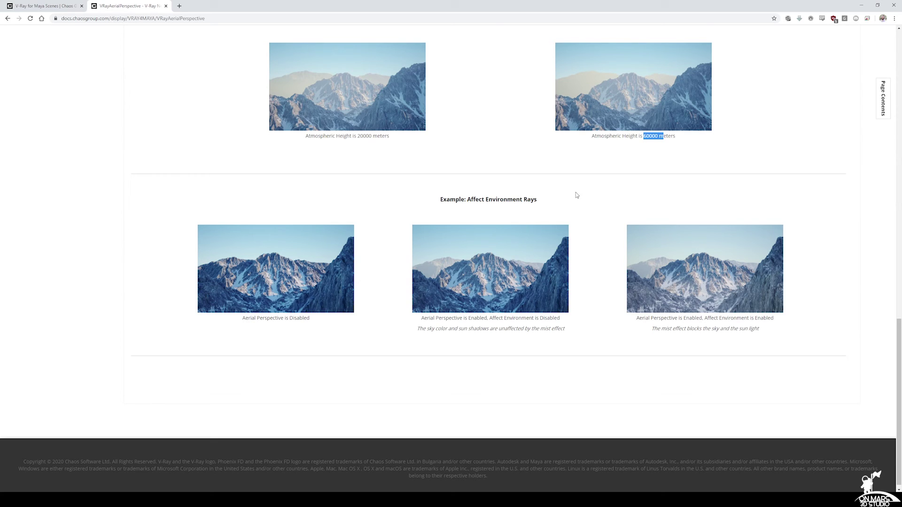
pyautogui.click(860, 5)
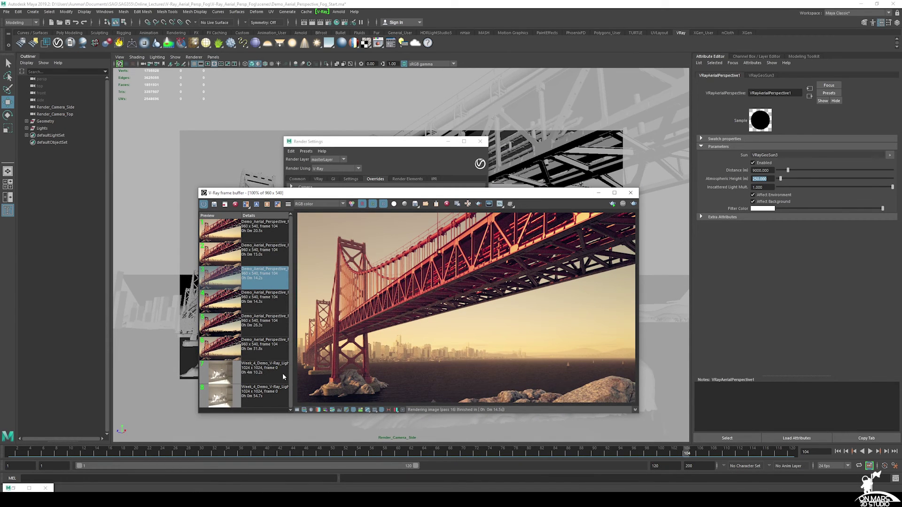
# - Restore Chrome on the V-Ray for Maya Scenes page listing the Suspension Bridge scene
pyautogui.click(61, 488)
pyautogui.click(39, 5)
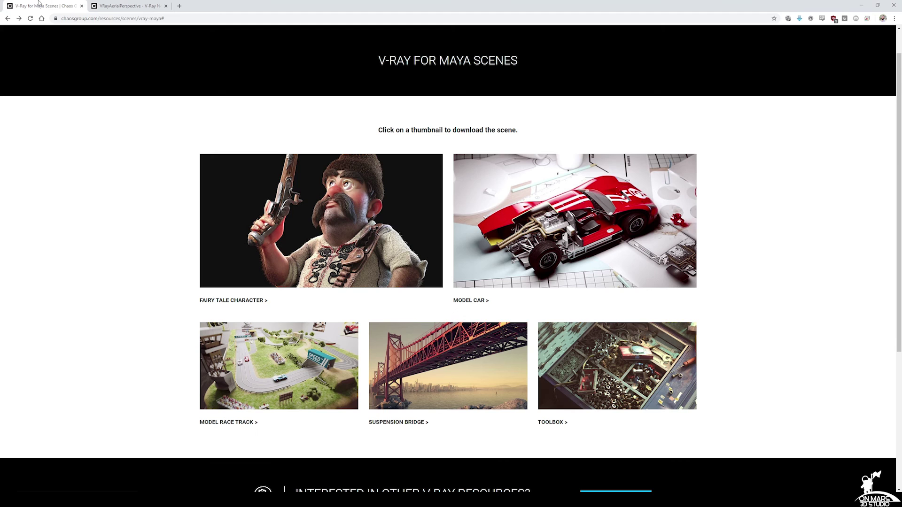